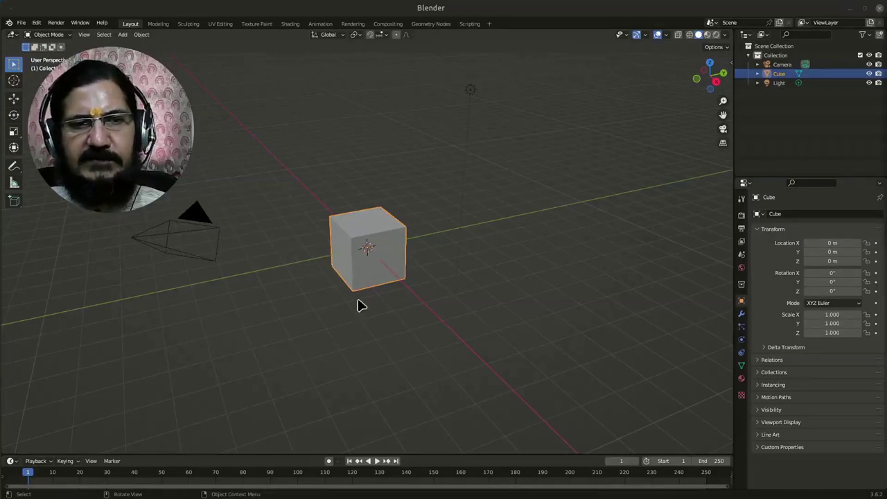
Step: Orbit the viewport around the default cube to bring the light into view
{"action": "middle_click_drag", "start_coordinate": [404, 295], "coordinate": [504, 69]}
Step: Move the light above the cube to about X 0.36094, Y -1.0536, Z 5.0252 m
{"action": "left_click", "coordinate": [471, 74]}
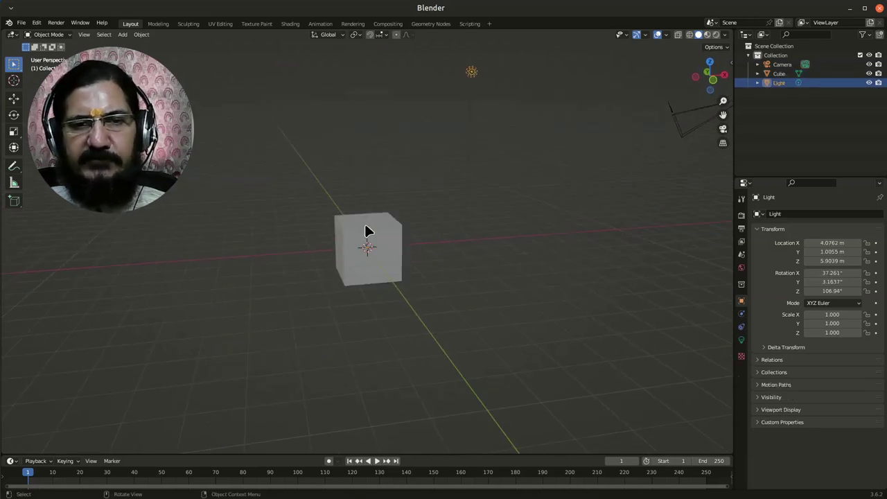
{"action": "middle_click_drag", "start_coordinate": [367, 229], "coordinate": [447, 160]}
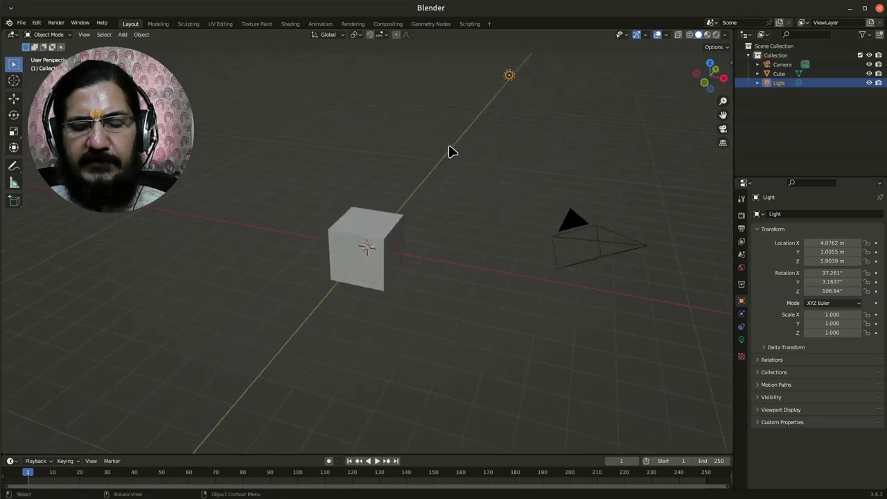
{"action": "key", "text": "g"}
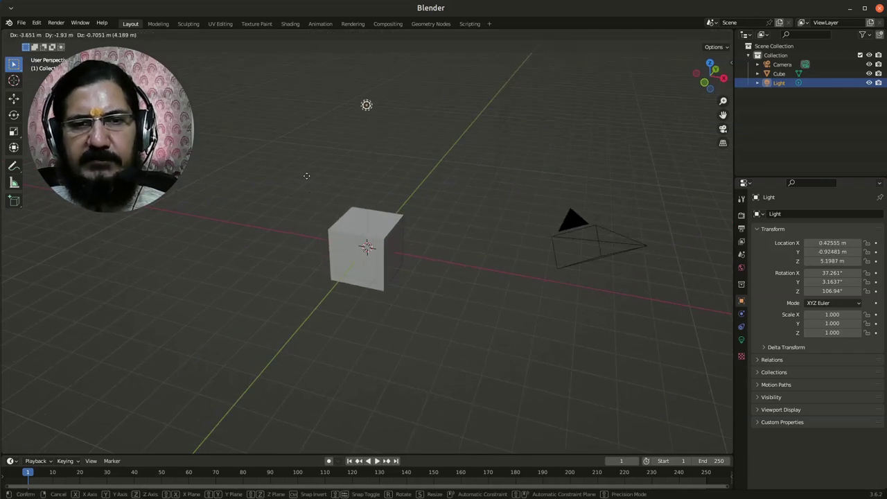
{"action": "left_click", "coordinate": [303, 183]}
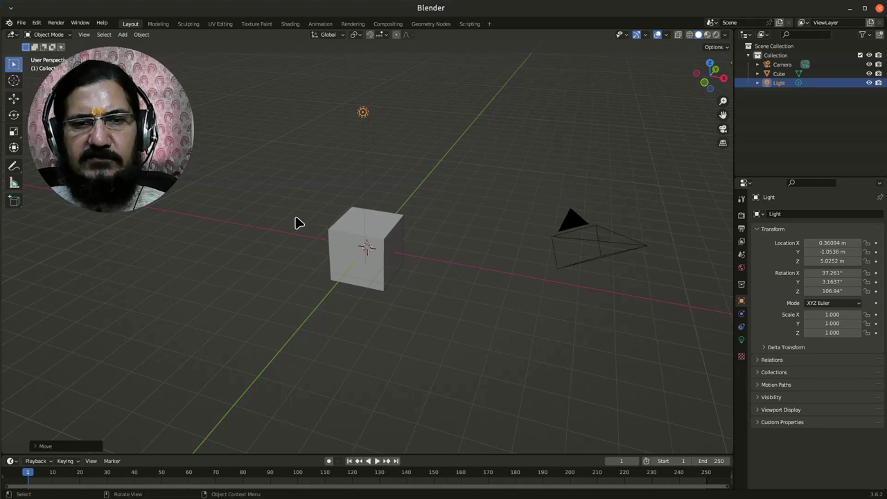
{"action": "middle_click_drag", "start_coordinate": [273, 305], "coordinate": [307, 301]}
{"action": "middle_click_drag", "start_coordinate": [487, 228], "coordinate": [446, 210]}
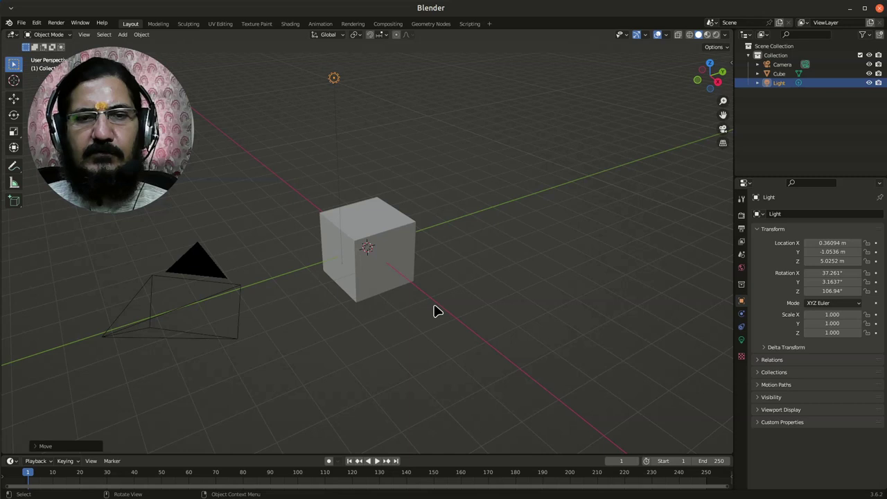
Step: Move the cube along the Y axis to Y 3.2733 m
{"action": "left_click", "coordinate": [399, 248]}
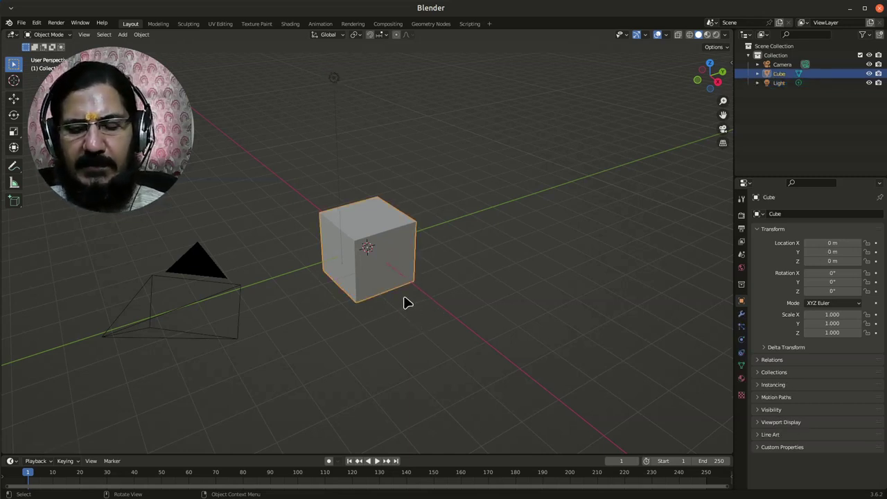
{"action": "key", "text": "g"}
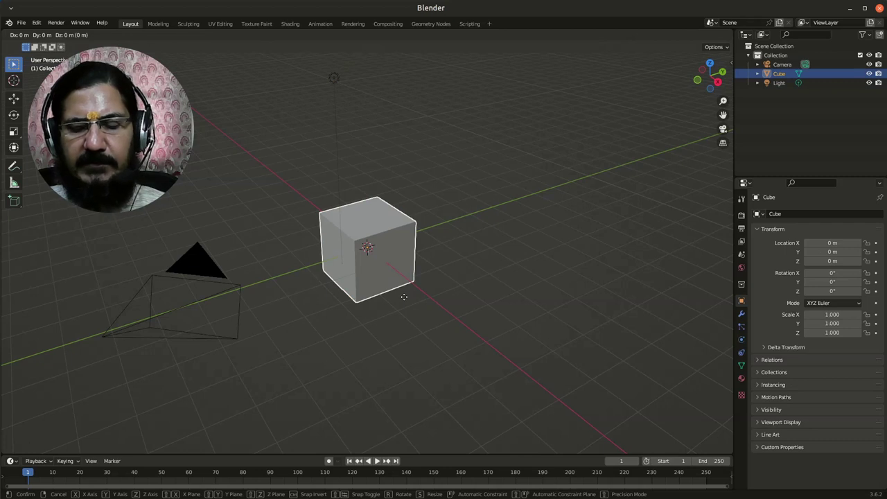
{"action": "key", "text": "y"}
{"action": "left_click", "coordinate": [493, 283]}
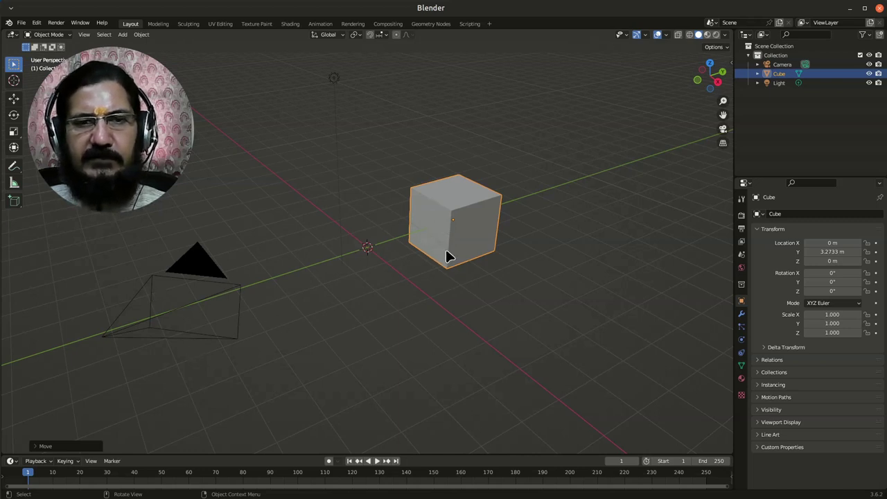
Step: Copy and paste the cube to create Cube.001 in the same spot
{"action": "right_click", "coordinate": [444, 224]}
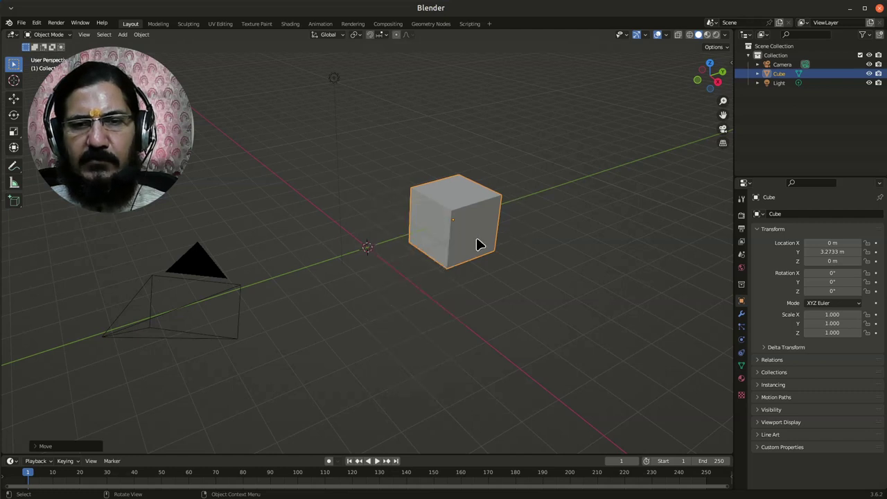
{"action": "right_click", "coordinate": [446, 220]}
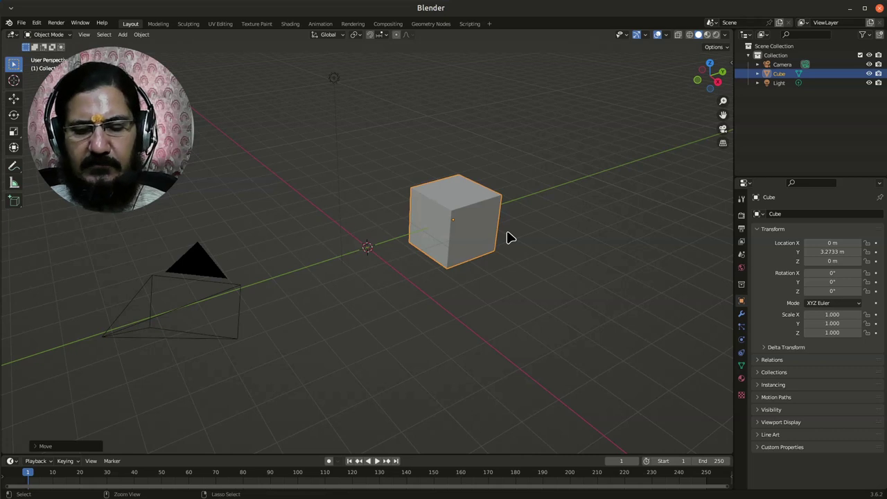
{"action": "key", "text": "ctrl+c"}
{"action": "key", "text": "ctrl+v"}
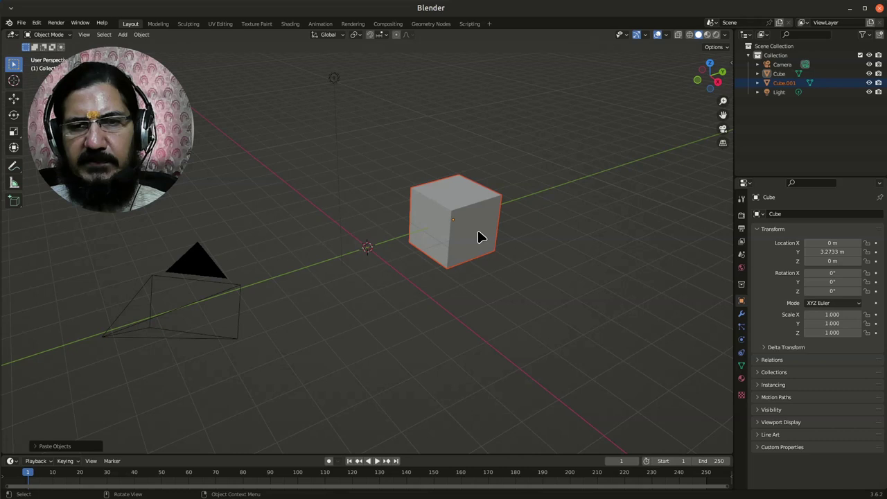
Step: Move Cube.001 down-left beside the original cube, then select the original Cube
{"action": "key", "text": "g"}
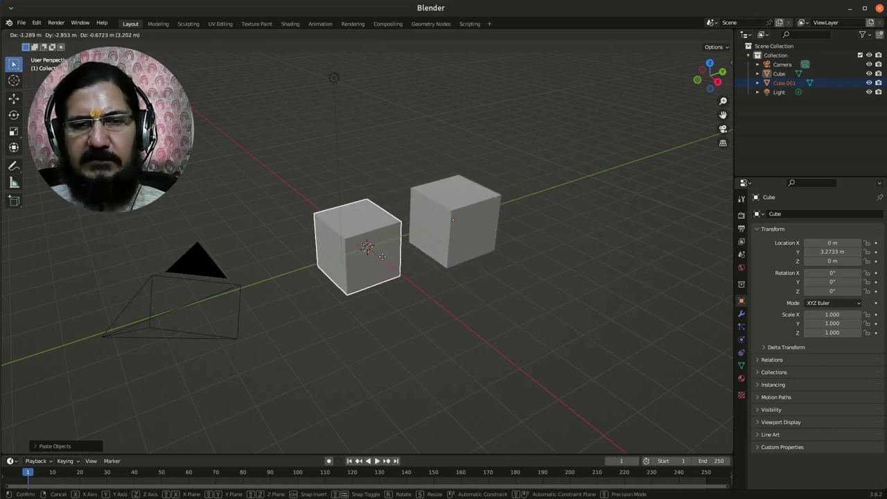
{"action": "left_click", "coordinate": [363, 268]}
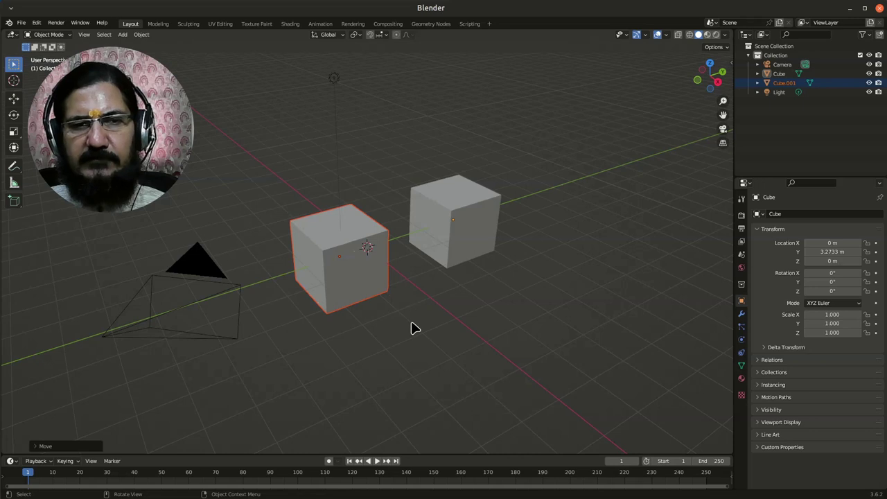
{"action": "middle_click_drag", "start_coordinate": [433, 344], "coordinate": [416, 333]}
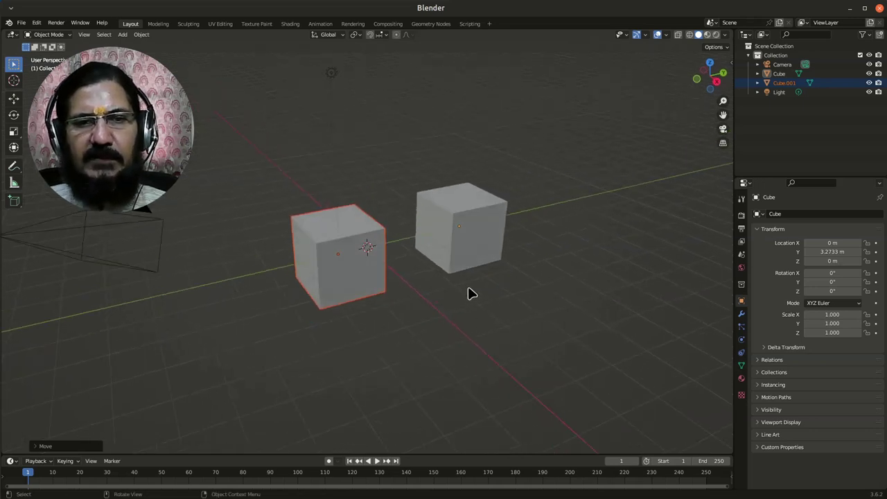
{"action": "left_click", "coordinate": [484, 242]}
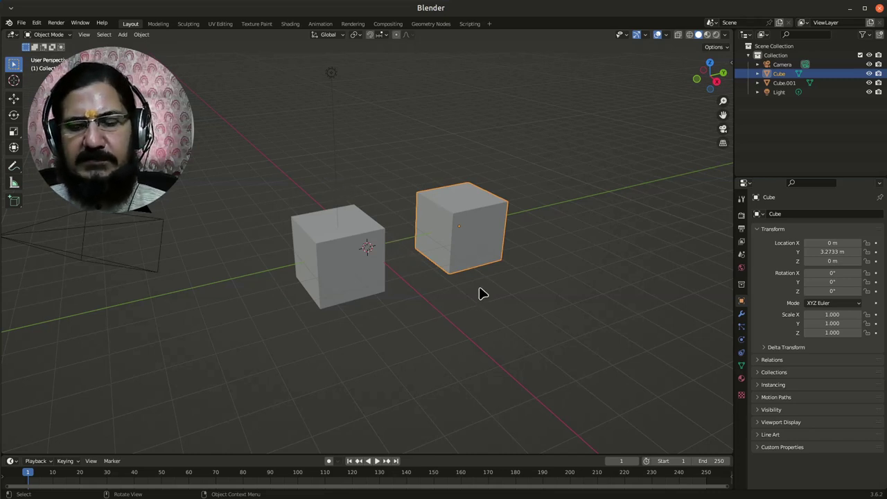
Step: Lift the original Cube above Cube.001 to X 0.15966, Y -1.8323, Z 2.6082 m
{"action": "key", "text": "g"}
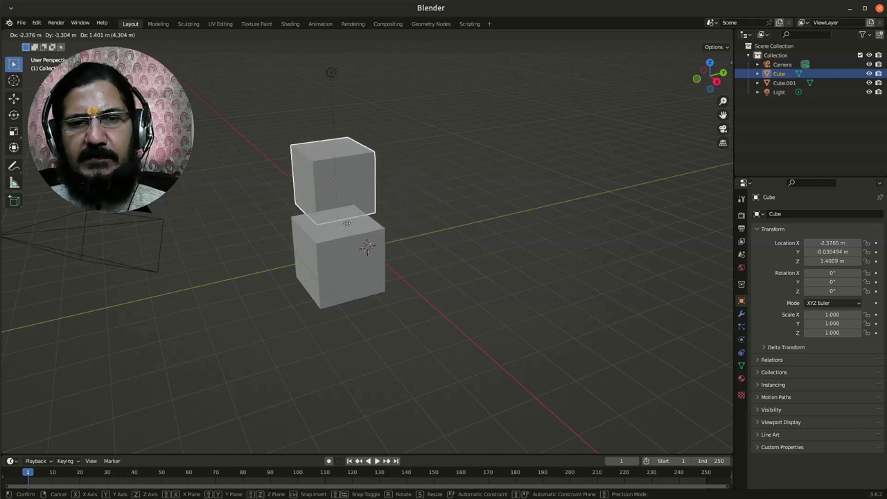
{"action": "left_click", "coordinate": [327, 206]}
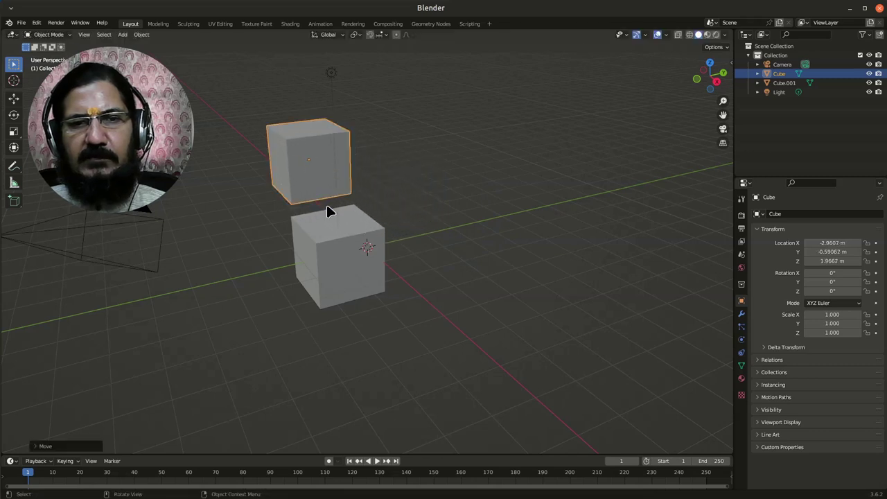
{"action": "left_click", "coordinate": [274, 162]}
{"action": "key", "text": "g"}
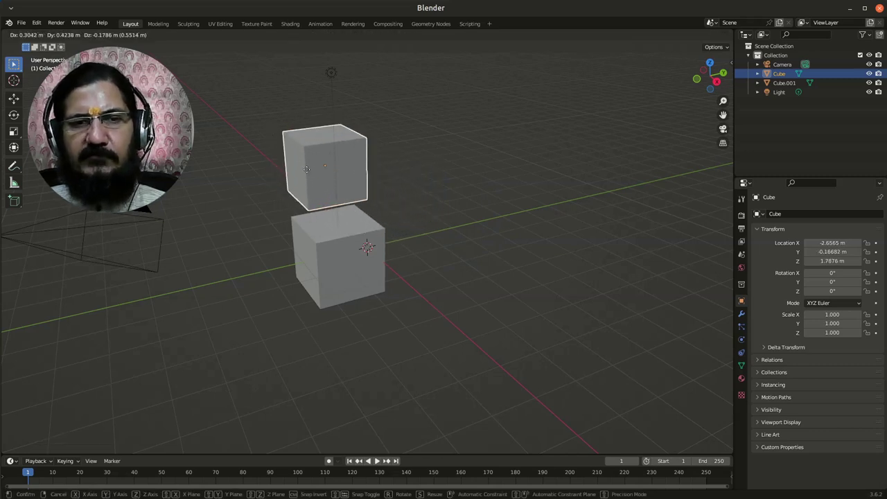
{"action": "left_click", "coordinate": [298, 164]}
{"action": "middle_click_drag", "start_coordinate": [298, 165], "coordinate": [472, 217]}
{"action": "key", "text": "g"}
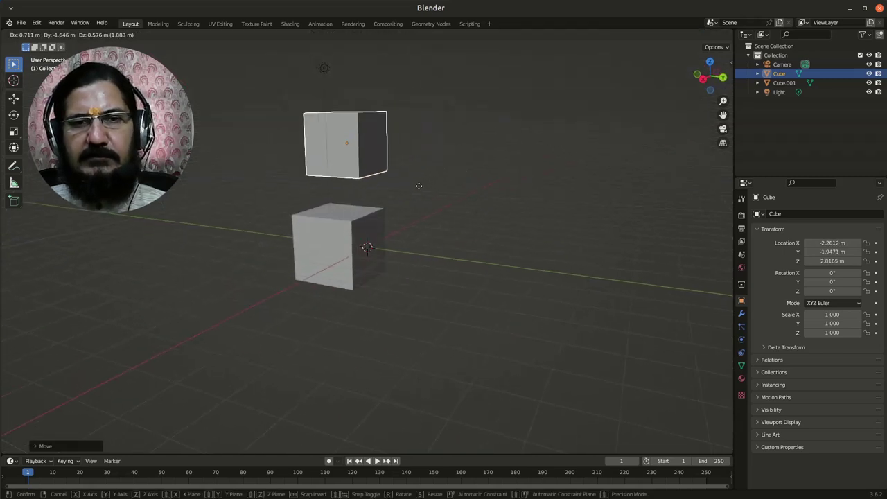
{"action": "left_click", "coordinate": [414, 225]}
{"action": "middle_click_drag", "start_coordinate": [281, 291], "coordinate": [390, 277]}
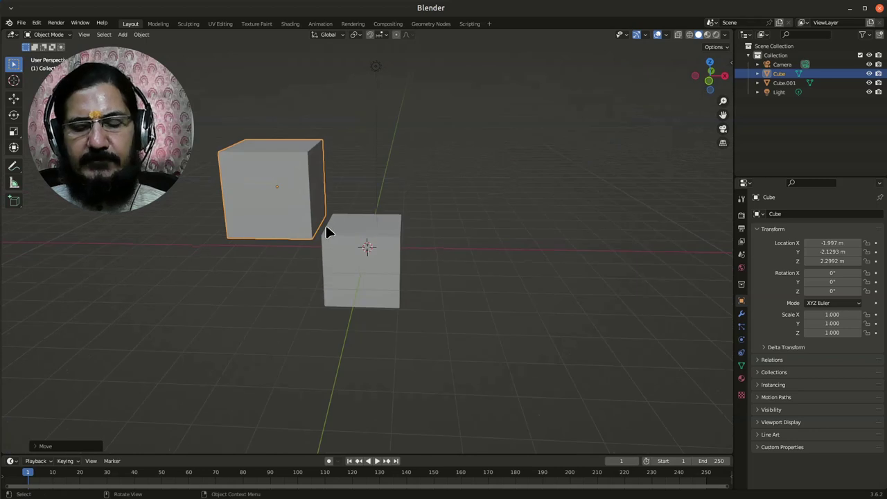
{"action": "key", "text": "g"}
{"action": "left_click", "coordinate": [419, 217]}
{"action": "middle_click_drag", "start_coordinate": [535, 307], "coordinate": [515, 313]}
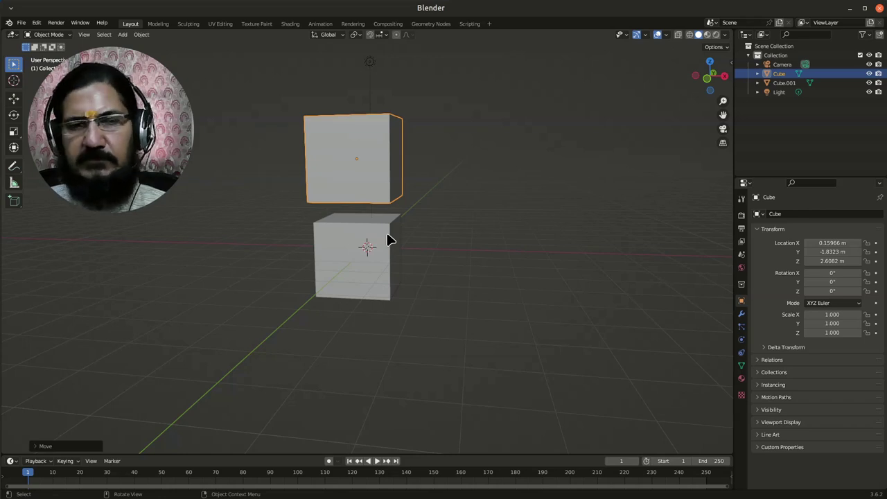
Step: In Front view, place the top cube at X 0.008715, Z 2.1094 m, leaving a narrow gap
{"action": "key", "text": "KP_1"}
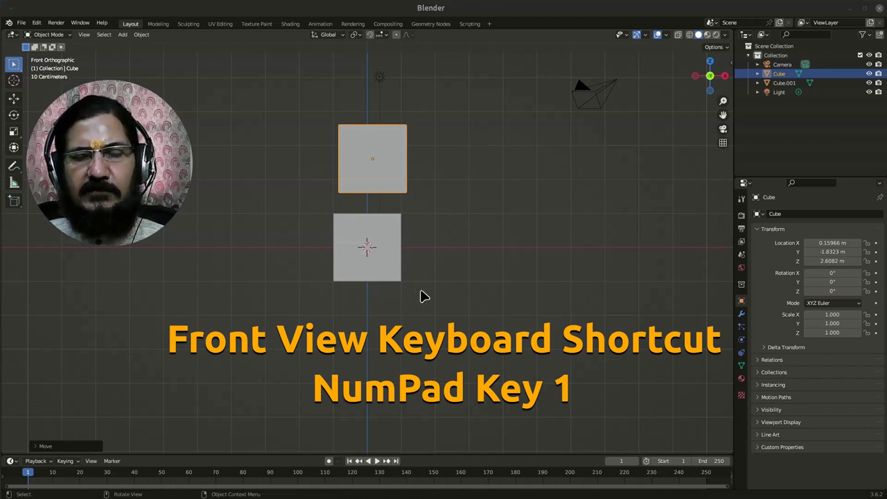
{"action": "scroll", "coordinate": [436, 216], "scroll_direction": "up", "scroll_amount": 1}
{"action": "scroll", "coordinate": [438, 219], "scroll_direction": "up", "scroll_amount": 3}
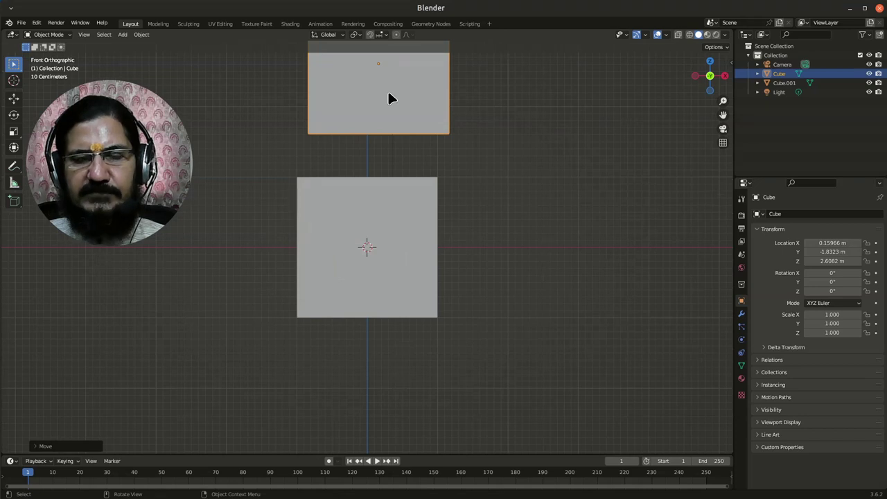
{"action": "key", "text": "g"}
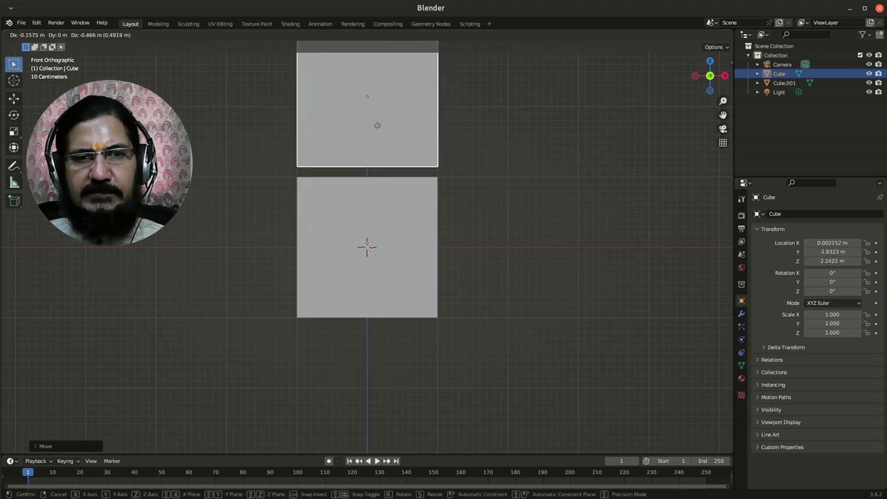
{"action": "left_click", "coordinate": [378, 128]}
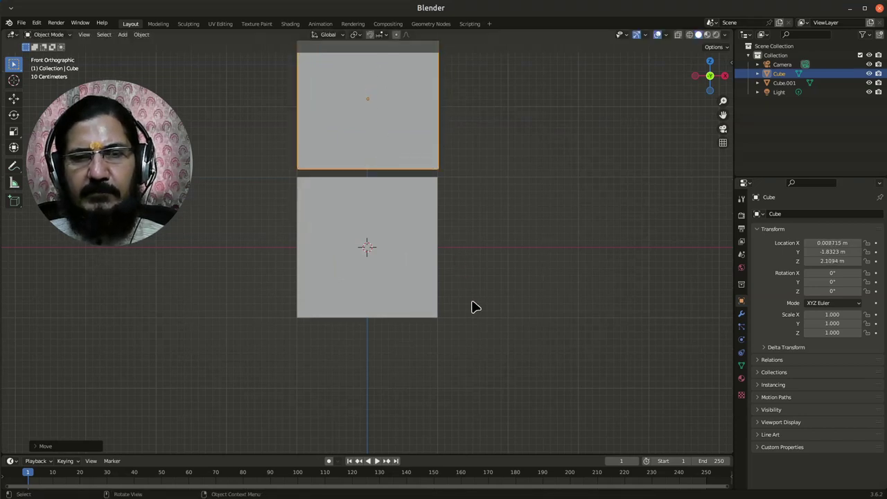
{"action": "scroll", "coordinate": [469, 302], "scroll_direction": "down", "scroll_amount": 1}
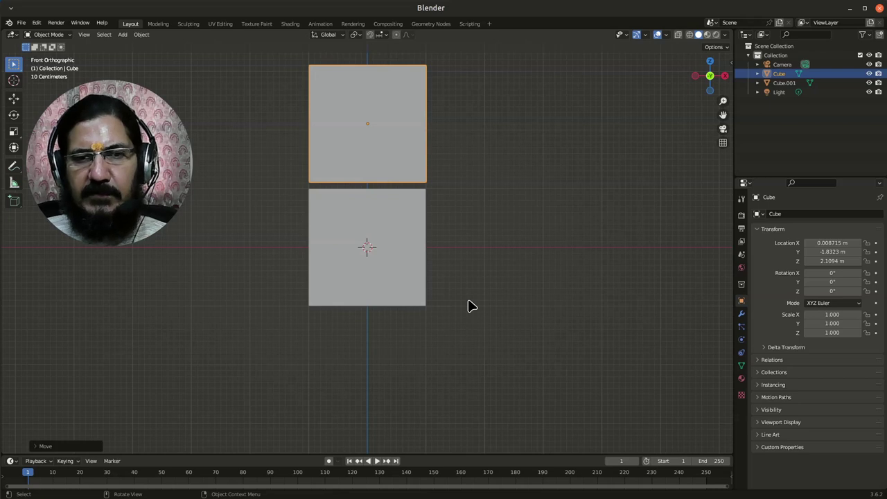
{"action": "middle_click_drag", "start_coordinate": [492, 228], "coordinate": [418, 254]}
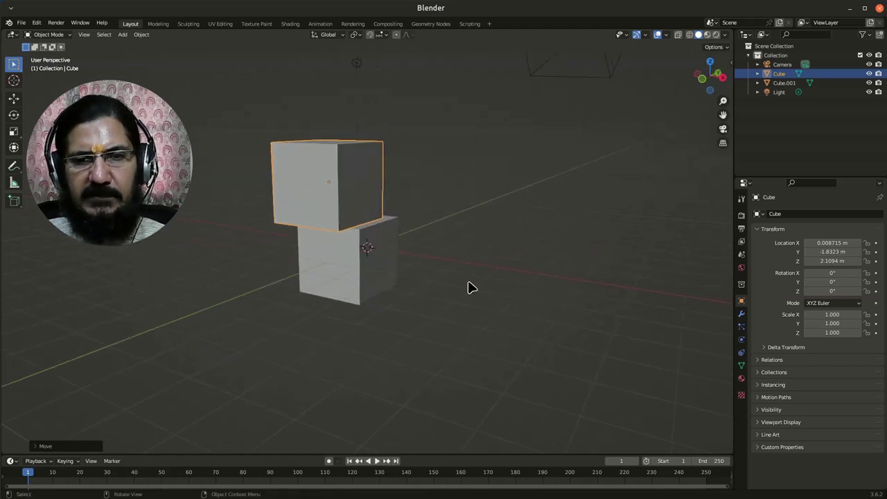
{"action": "middle_click_drag", "start_coordinate": [359, 222], "coordinate": [352, 297]}
{"action": "key", "text": "KP_1"}
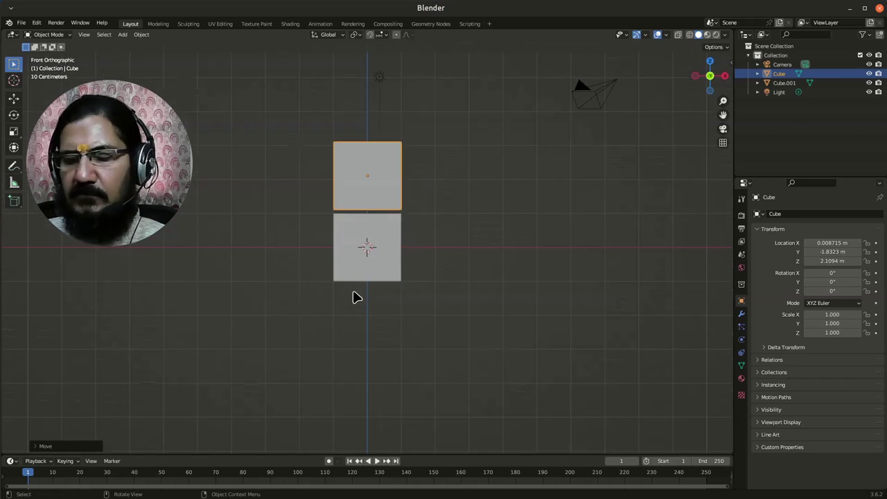
Step: In Right view, align the top cube over the lower one at Y -0.93167, Z 2.0993 m
{"action": "key", "text": "KP_3"}
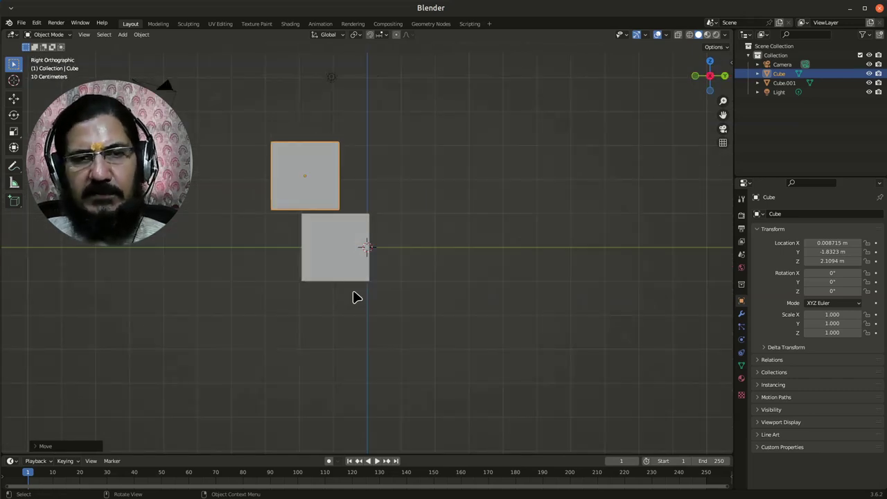
{"action": "scroll", "coordinate": [307, 229], "scroll_direction": "up", "scroll_amount": 1}
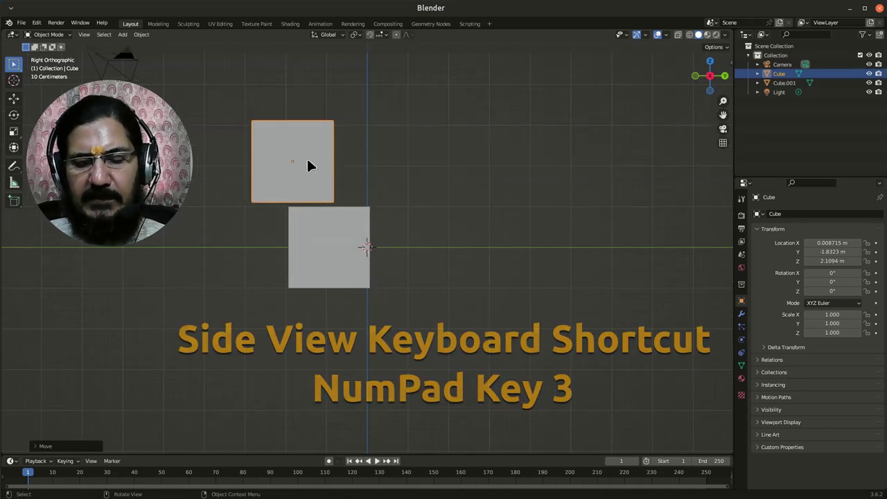
{"action": "key", "text": "g"}
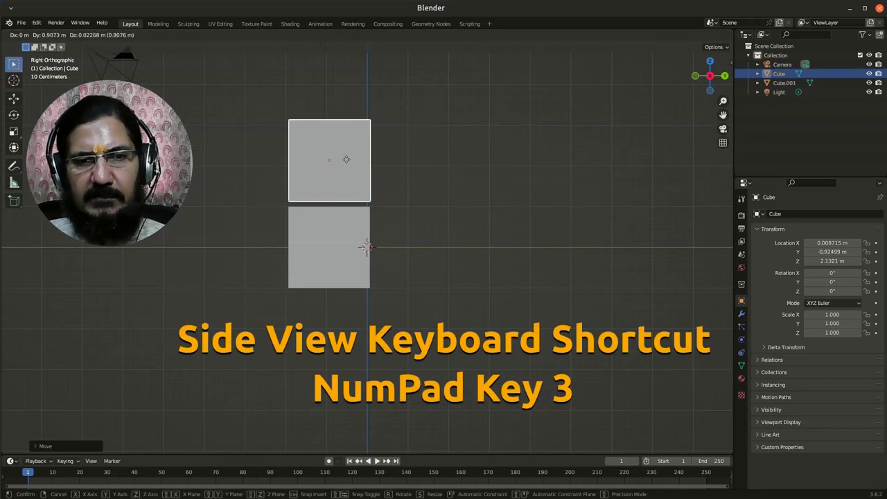
{"action": "left_click", "coordinate": [343, 159]}
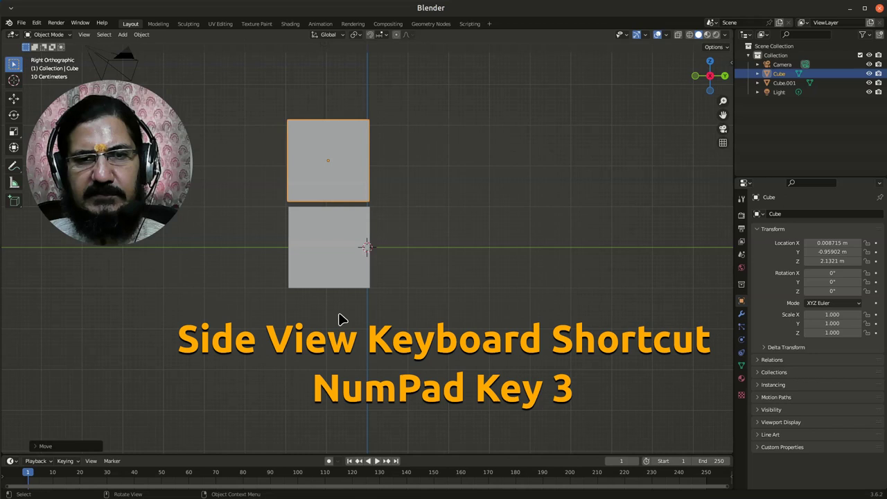
{"action": "scroll", "coordinate": [398, 198], "scroll_direction": "up", "scroll_amount": 4}
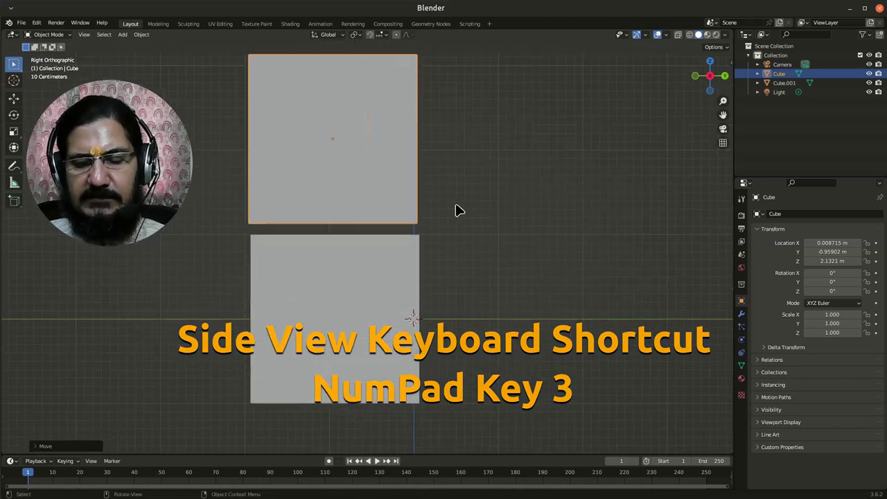
{"action": "key", "text": "g"}
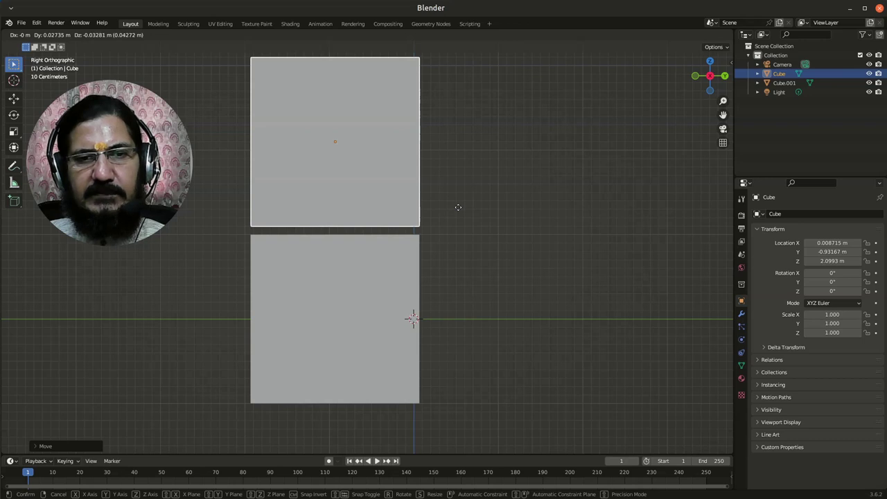
{"action": "left_click", "coordinate": [458, 207]}
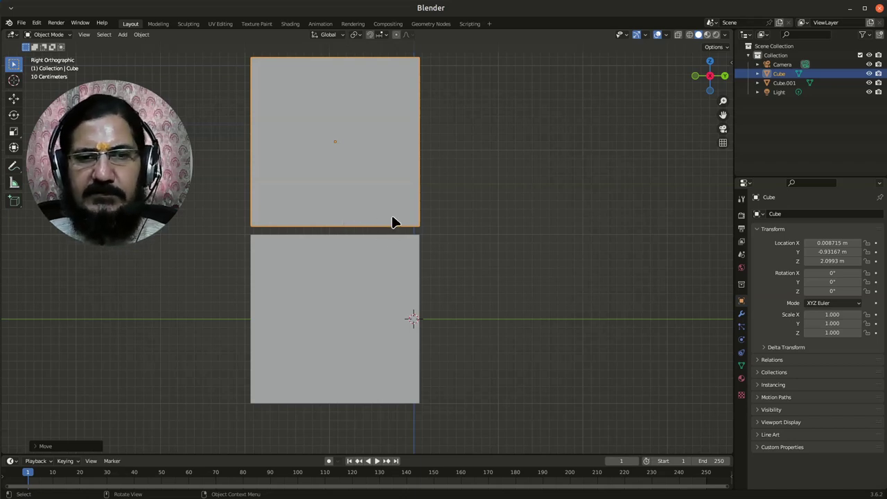
Step: Check the stack's alignment from front, back, left and right views, then orbit to perspective
{"action": "key", "text": "KP_1"}
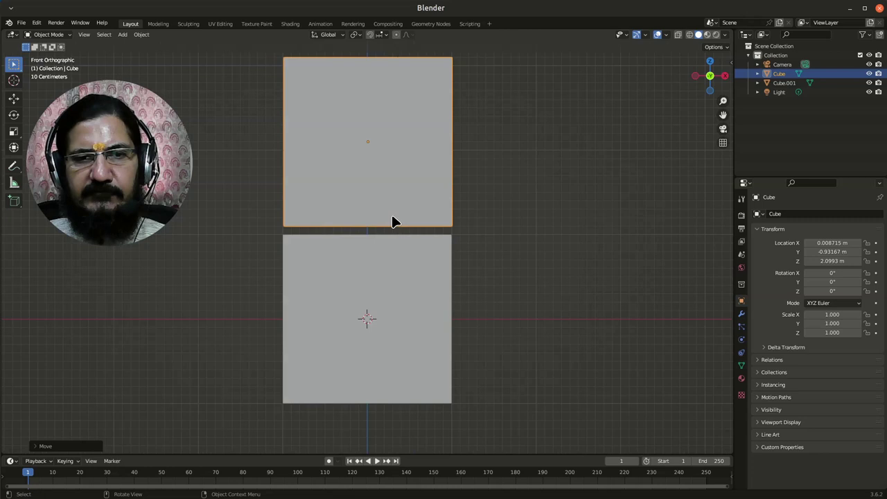
{"action": "key", "text": "KP_3"}
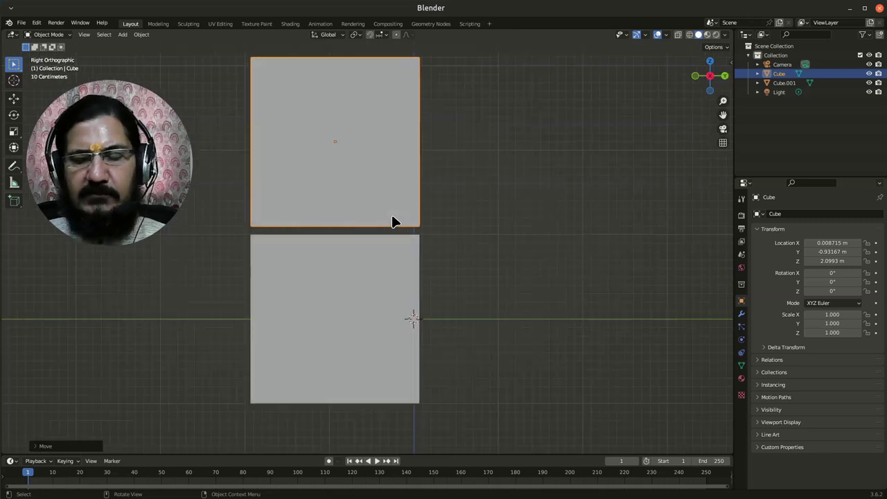
{"action": "key", "text": "ctrl+KP_1"}
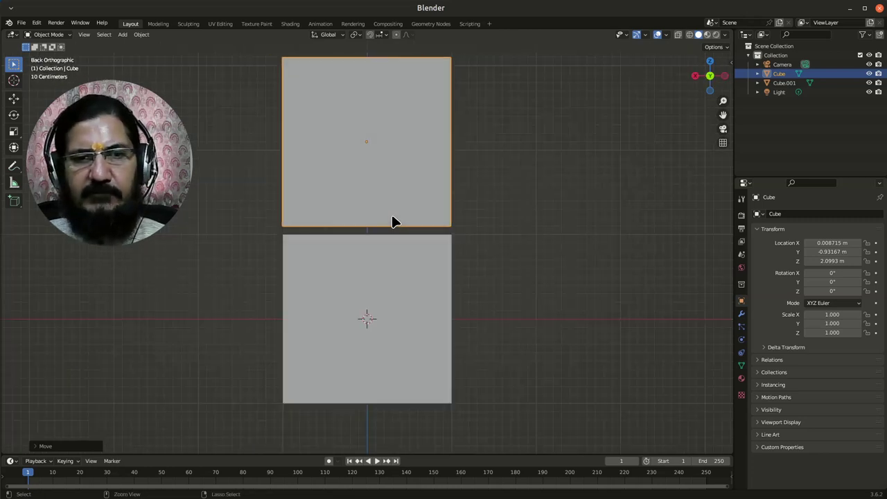
{"action": "key", "text": "ctrl+KP_3"}
{"action": "key", "text": "ctrl+KP_1"}
{"action": "key", "text": "ctrl+KP_3"}
{"action": "key", "text": "ctrl+KP_1"}
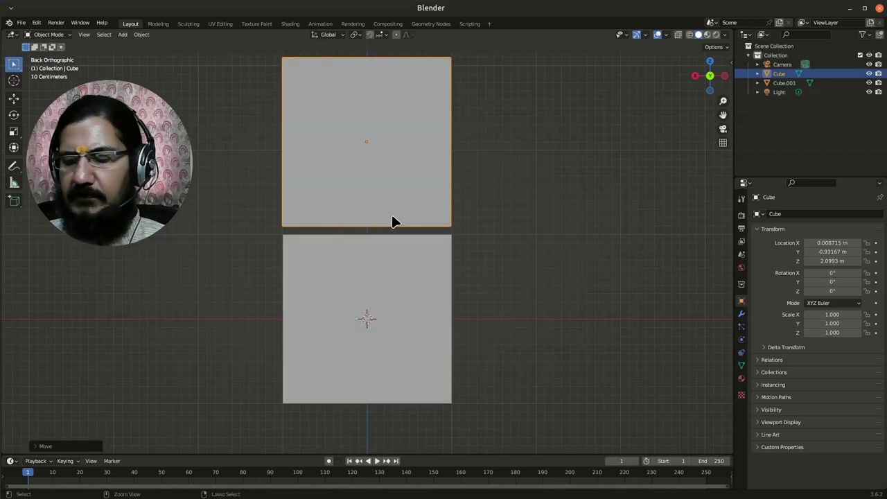
{"action": "key", "text": "ctrl+KP_3"}
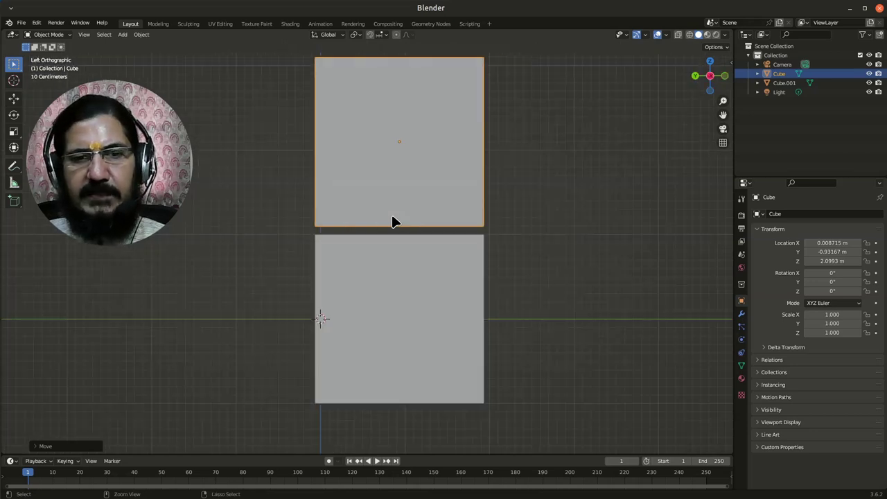
{"action": "key", "text": "KP_3"}
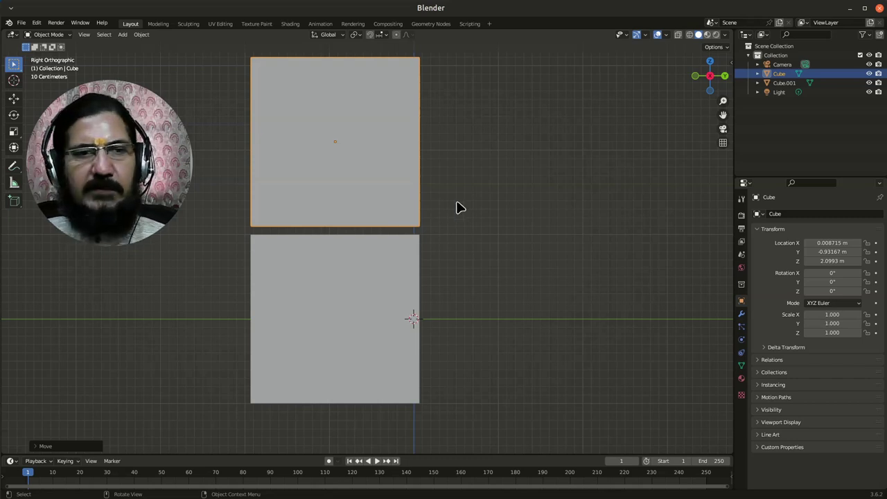
{"action": "middle_click_drag", "start_coordinate": [458, 206], "coordinate": [501, 289]}
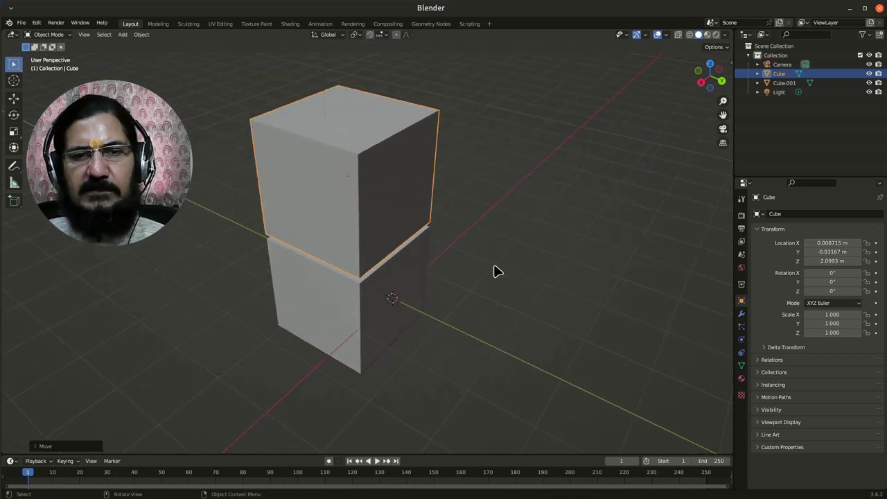
Step: Inspect the stacked cubes from top, front and right views to confirm they coincide
{"action": "scroll", "coordinate": [465, 304], "scroll_direction": "up", "scroll_amount": 1}
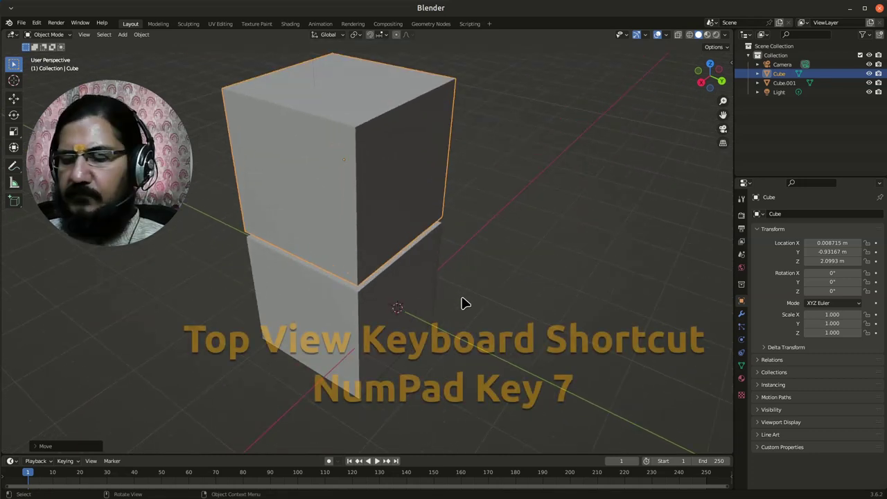
{"action": "key", "text": "KP_7"}
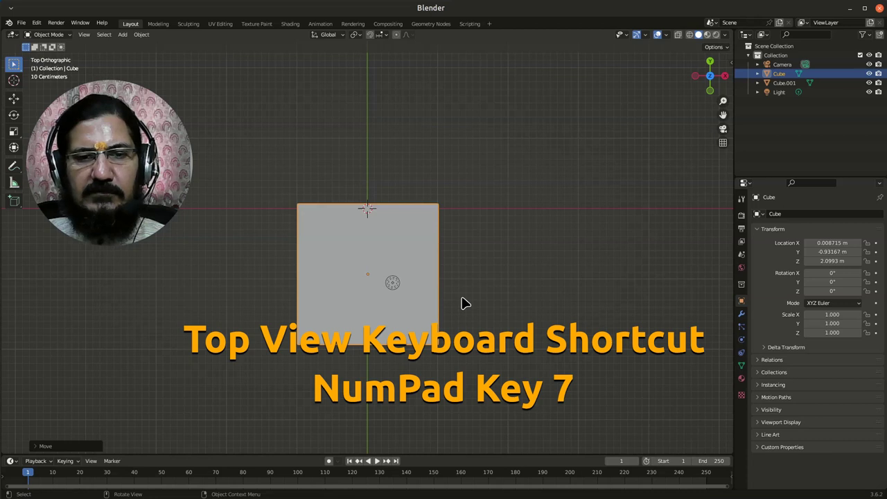
{"action": "scroll", "coordinate": [489, 307], "scroll_direction": "up", "scroll_amount": 1}
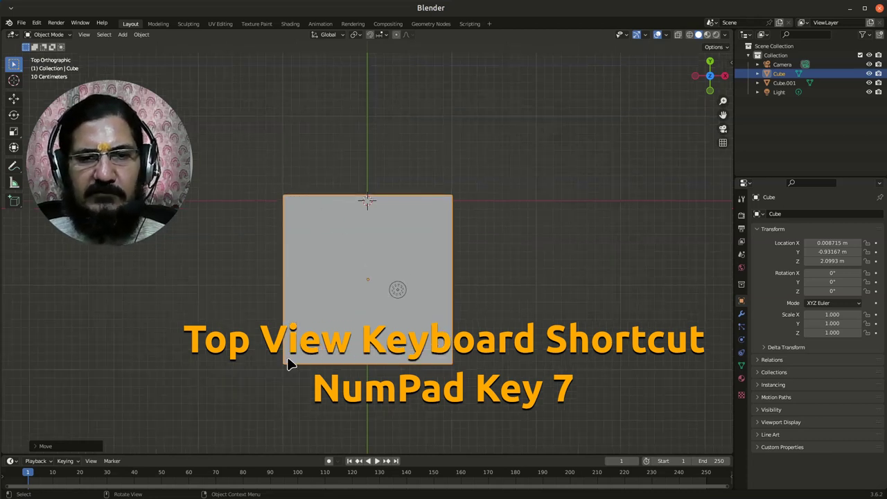
{"action": "middle_click_drag", "start_coordinate": [503, 381], "coordinate": [439, 323]}
{"action": "scroll", "coordinate": [437, 326], "scroll_direction": "down", "scroll_amount": 2}
{"action": "scroll", "coordinate": [421, 361], "scroll_direction": "down", "scroll_amount": 2}
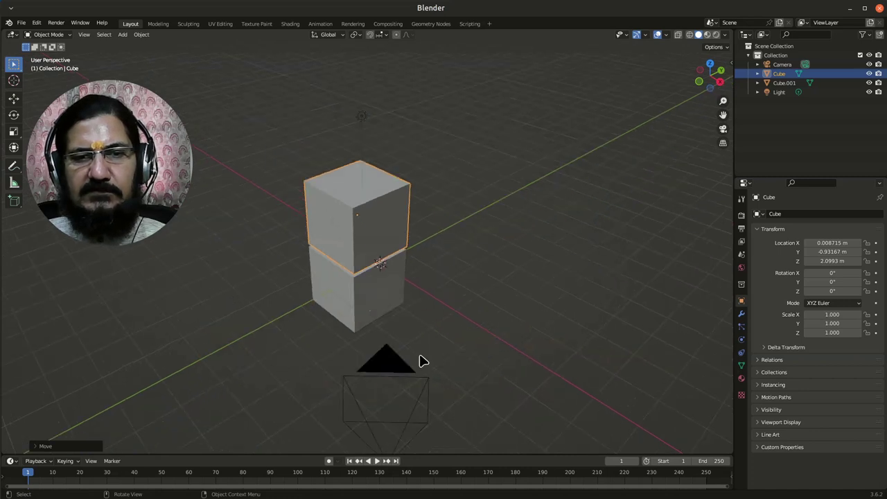
{"action": "middle_click_drag", "start_coordinate": [422, 361], "coordinate": [410, 271]}
{"action": "key", "text": "KP_1"}
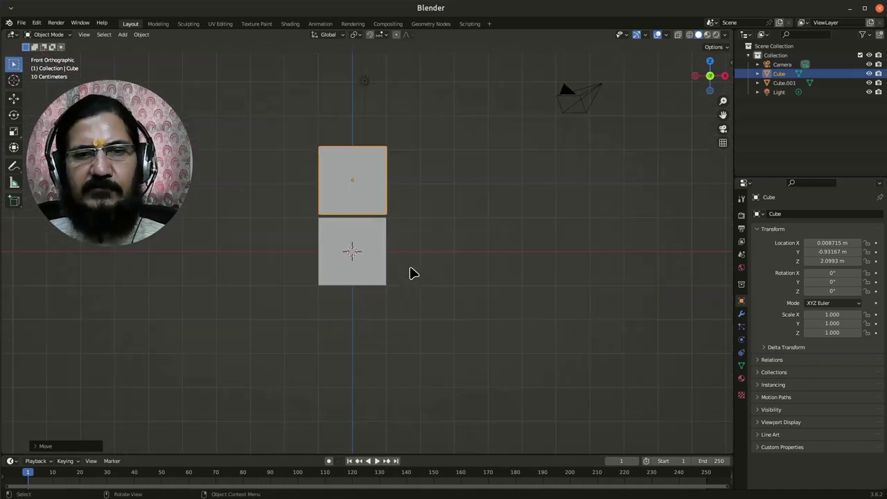
{"action": "key", "text": "KP_3"}
{"action": "key", "text": "KP_7"}
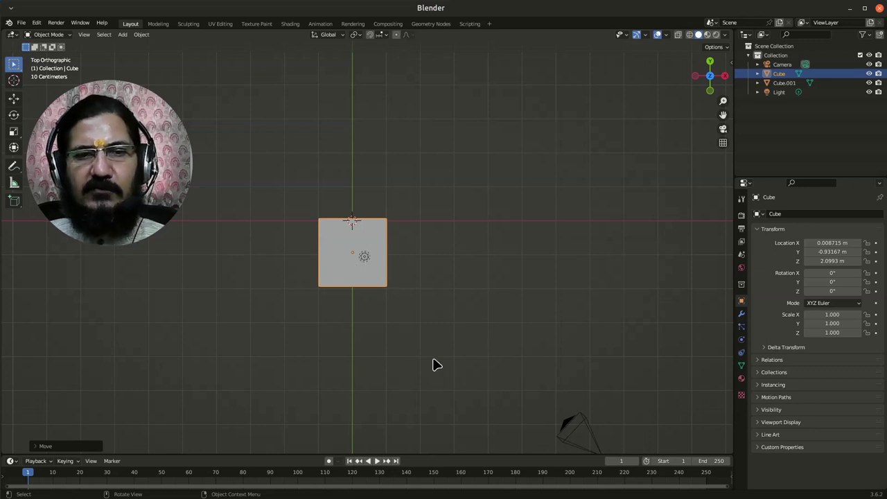
{"action": "key", "text": "KP_5"}
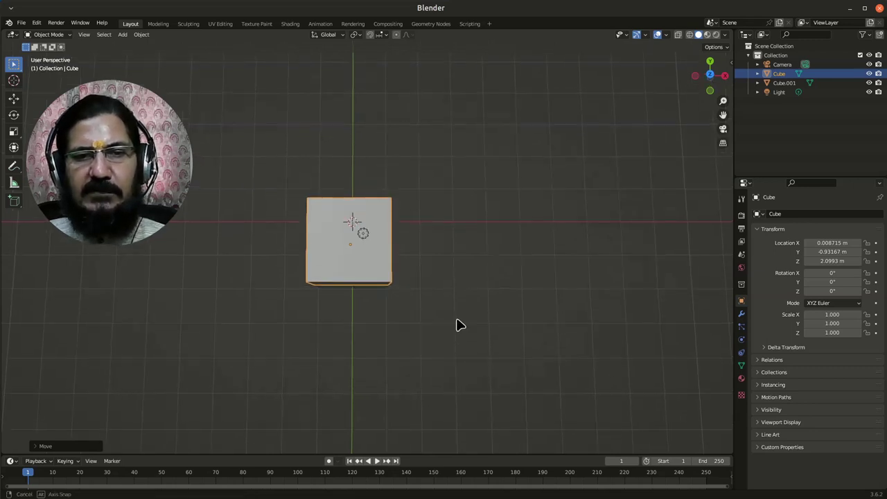
Step: In Front view, raise the upper cube along Z to 2.4667 m, then select the Light
{"action": "key", "text": "KP_1"}
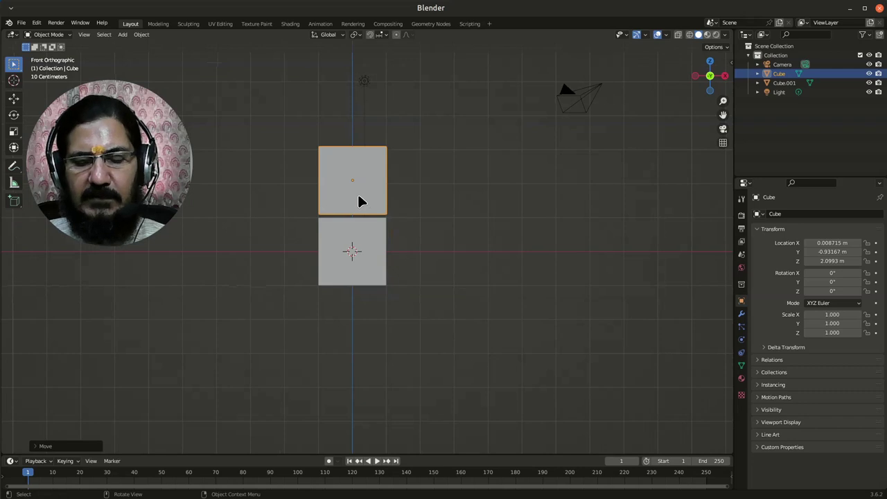
{"action": "key", "text": "g"}
{"action": "key", "text": "z"}
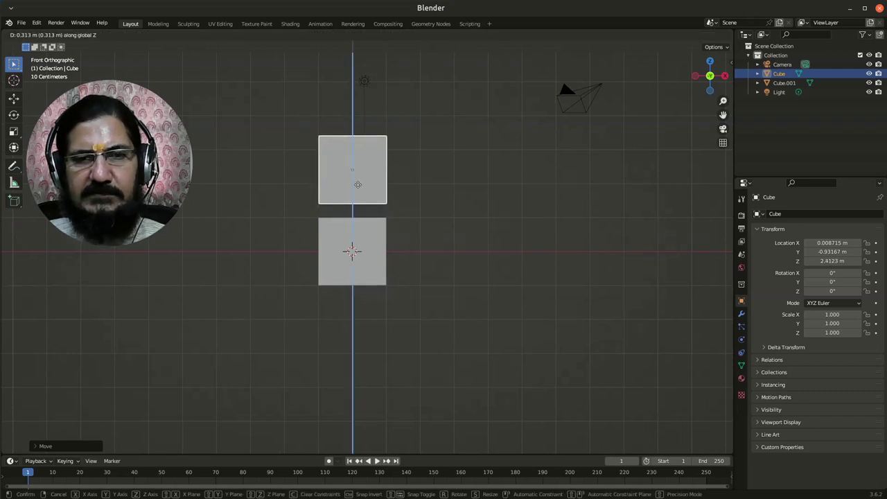
{"action": "left_click", "coordinate": [358, 183]}
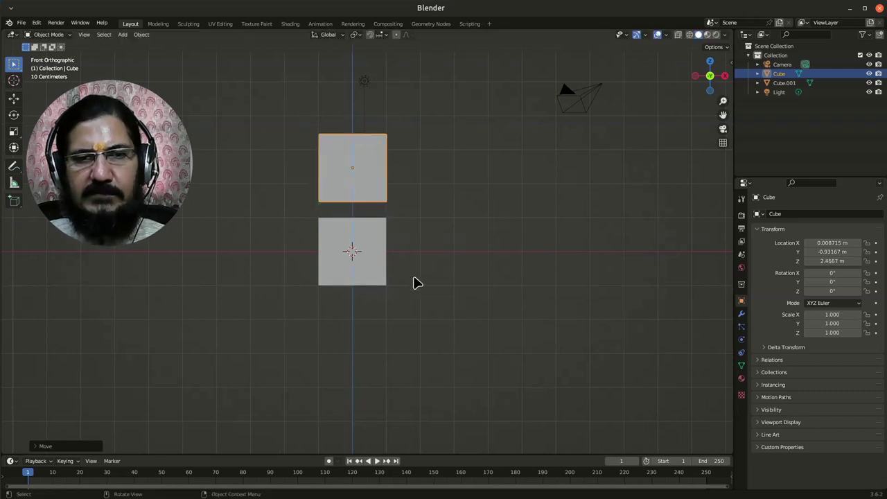
{"action": "left_click", "coordinate": [365, 81]}
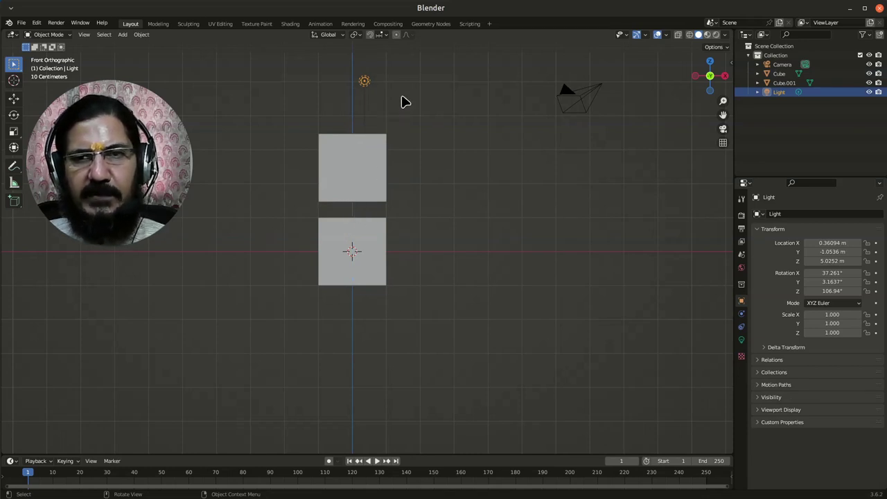
Step: Drop the light into the gap, centred from the front at X 0.071208, Y -2.4776, Z 1.2484 m
{"action": "middle_click_drag", "start_coordinate": [482, 239], "coordinate": [416, 179]}
{"action": "key", "text": "g"}
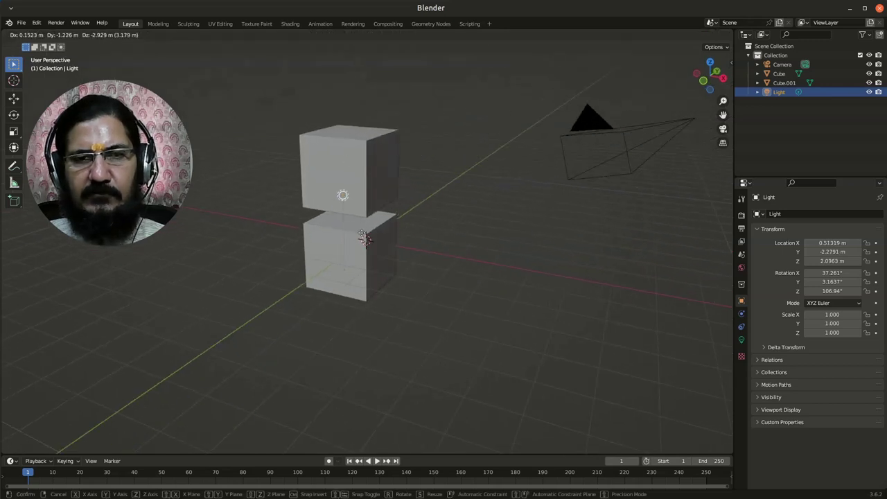
{"action": "left_click", "coordinate": [360, 249]}
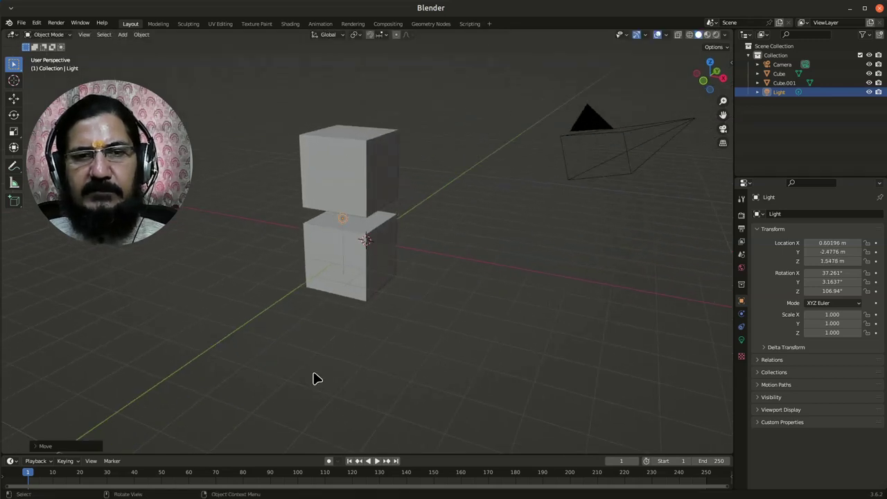
{"action": "middle_click_drag", "start_coordinate": [328, 366], "coordinate": [458, 357]}
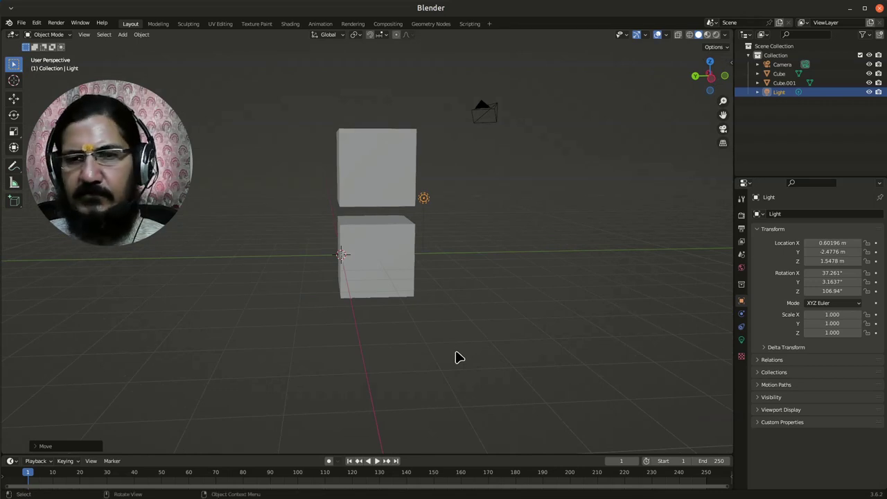
{"action": "key", "text": "KP_1"}
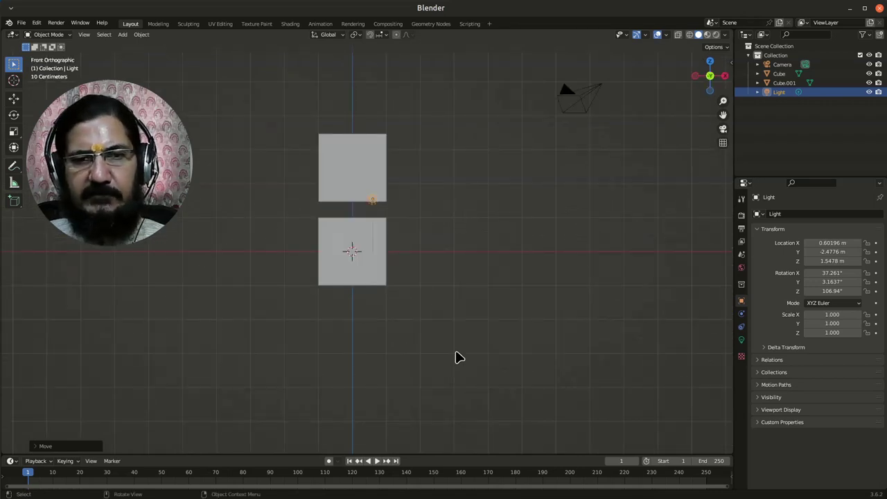
{"action": "key", "text": "g"}
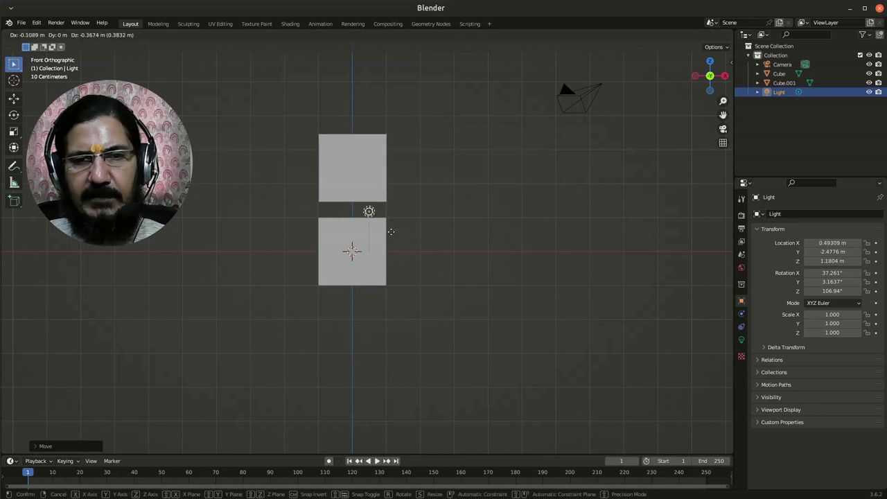
{"action": "left_click", "coordinate": [377, 230]}
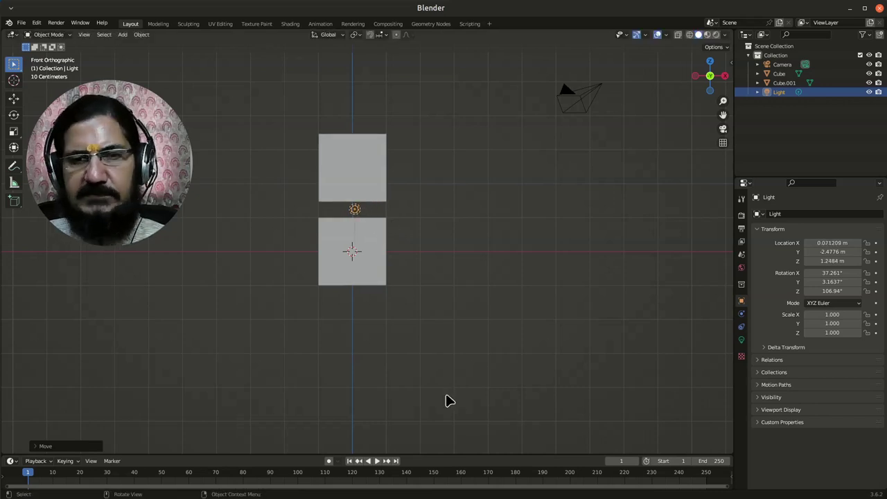
Step: In Right view, move the light along Y into the gap, to Y -0.89896 m
{"action": "key", "text": "KP_3"}
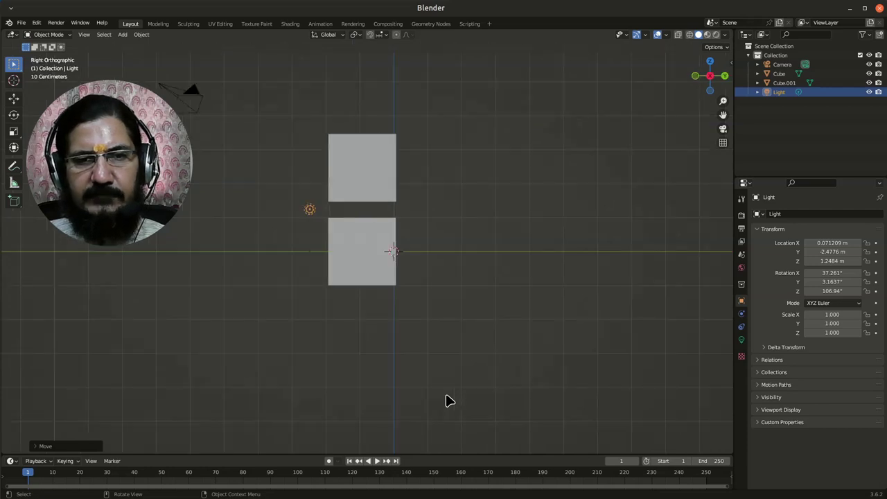
{"action": "key", "text": "g"}
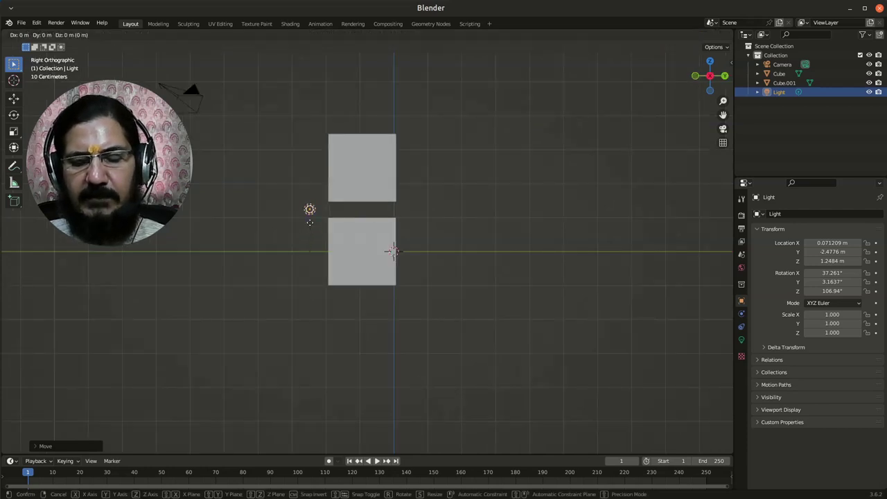
{"action": "key", "text": "x"}
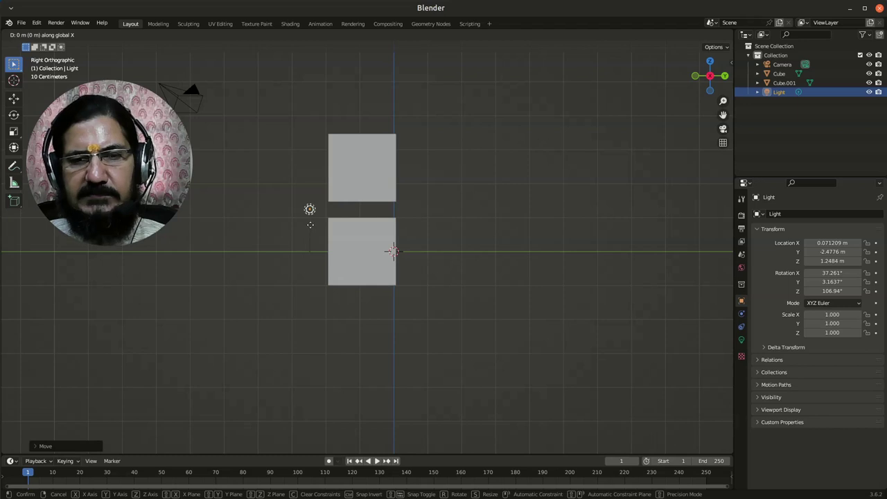
{"action": "key", "text": "y"}
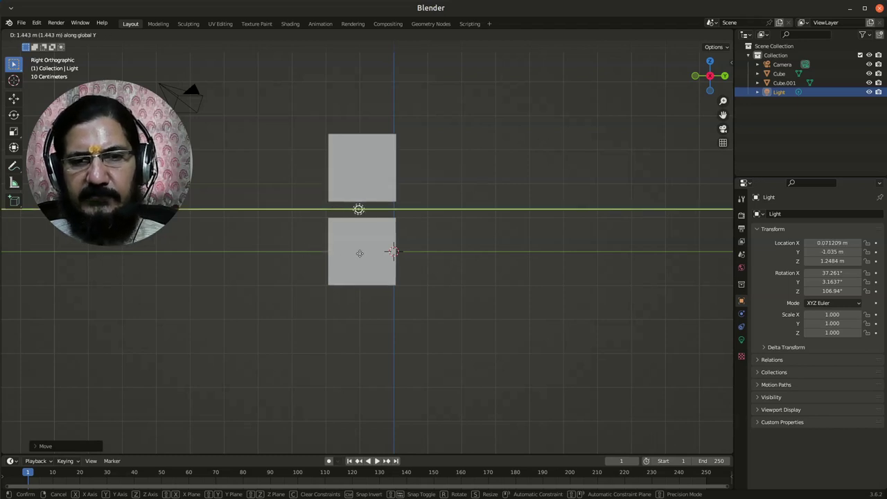
{"action": "left_click", "coordinate": [363, 258]}
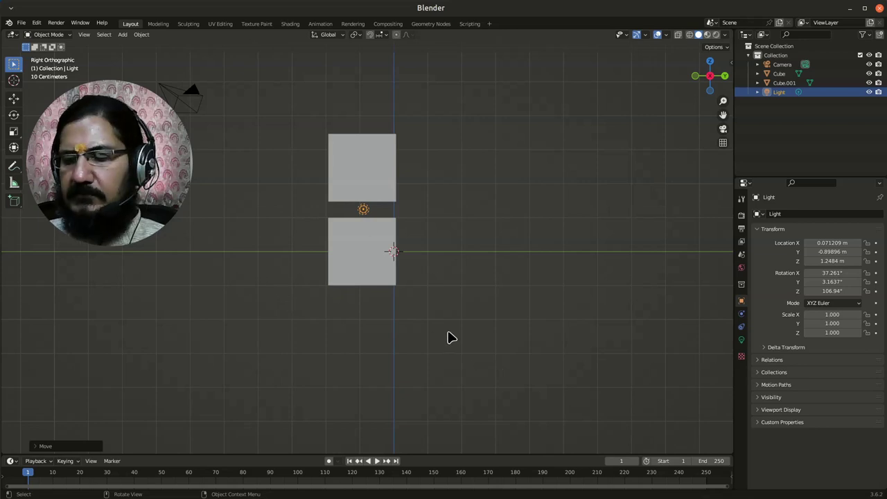
Step: Check the light's centring from the opposite side and from Top view
{"action": "key", "text": "ctrl+KP_3"}
{"action": "key", "text": "KP_3"}
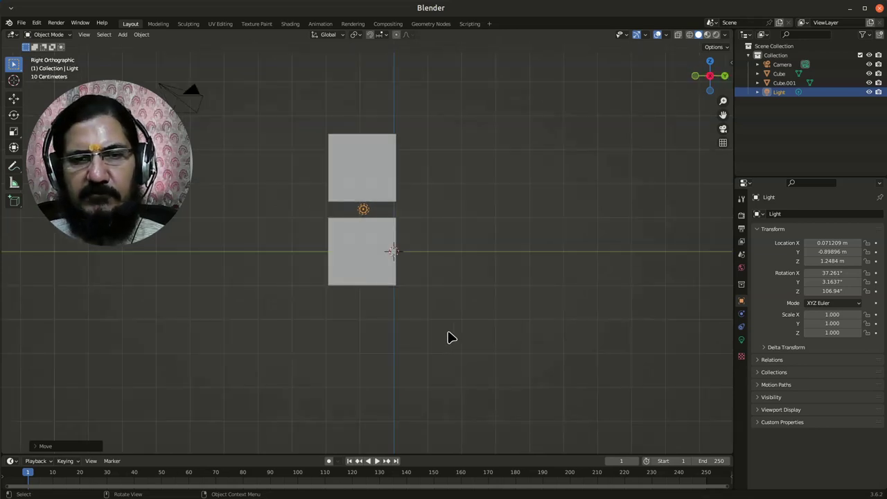
{"action": "key", "text": "KP_7"}
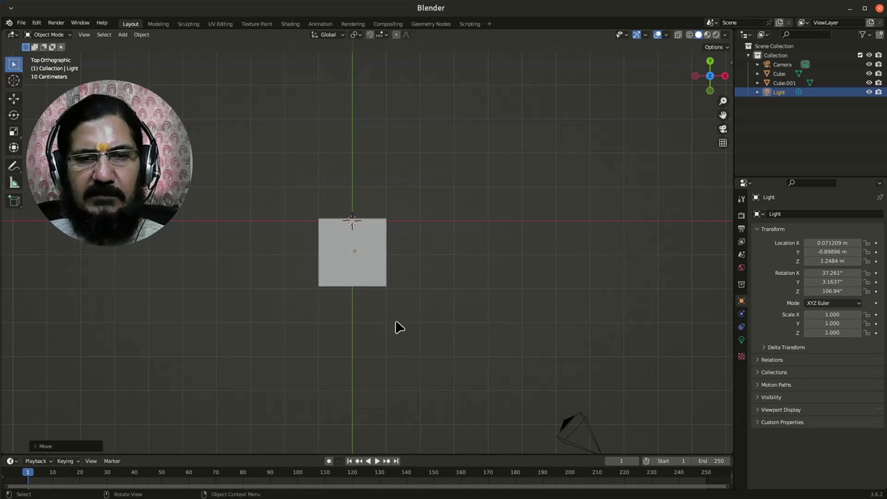
{"action": "middle_click_drag", "start_coordinate": [395, 327], "coordinate": [349, 233]}
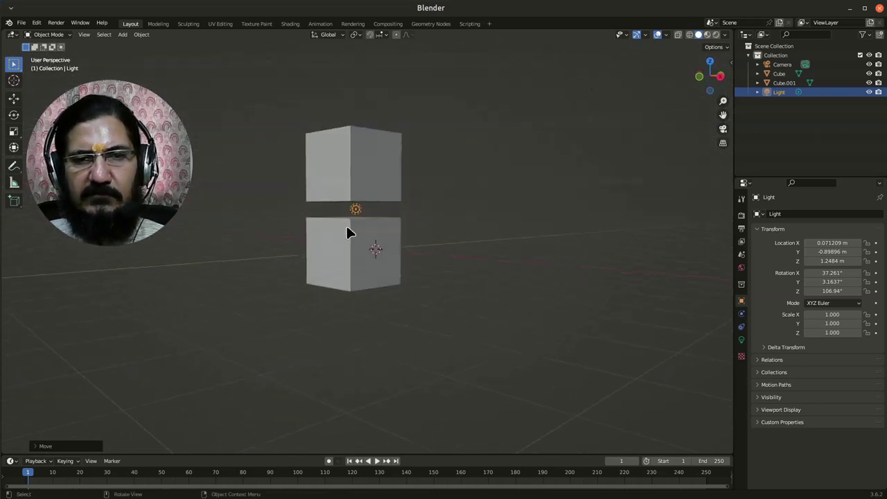
{"action": "middle_click_drag", "start_coordinate": [462, 293], "coordinate": [399, 319]}
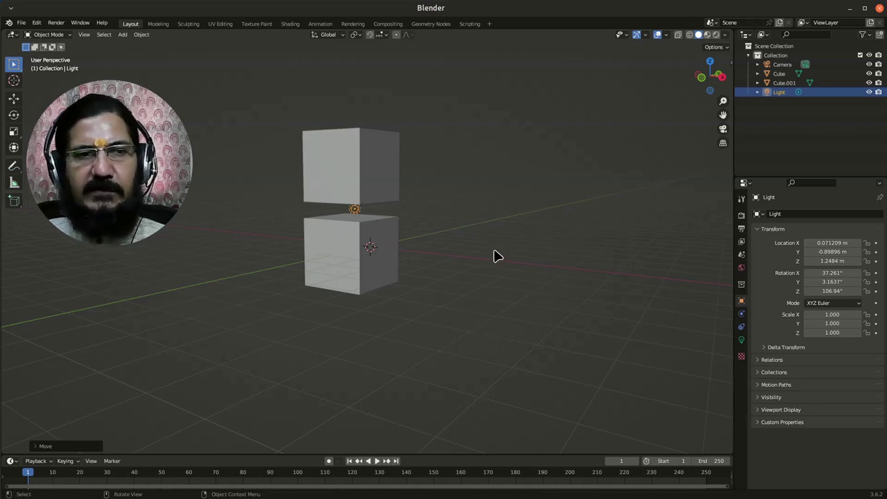
{"action": "scroll", "coordinate": [496, 262], "scroll_direction": "up", "scroll_amount": 1}
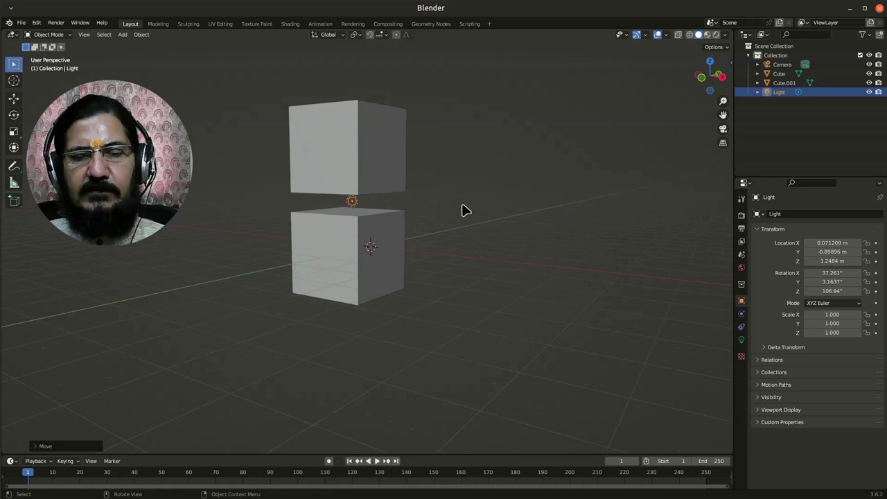
{"action": "middle_click_drag", "start_coordinate": [464, 210], "coordinate": [476, 241]}
{"action": "middle_click_drag", "start_coordinate": [422, 312], "coordinate": [542, 298]}
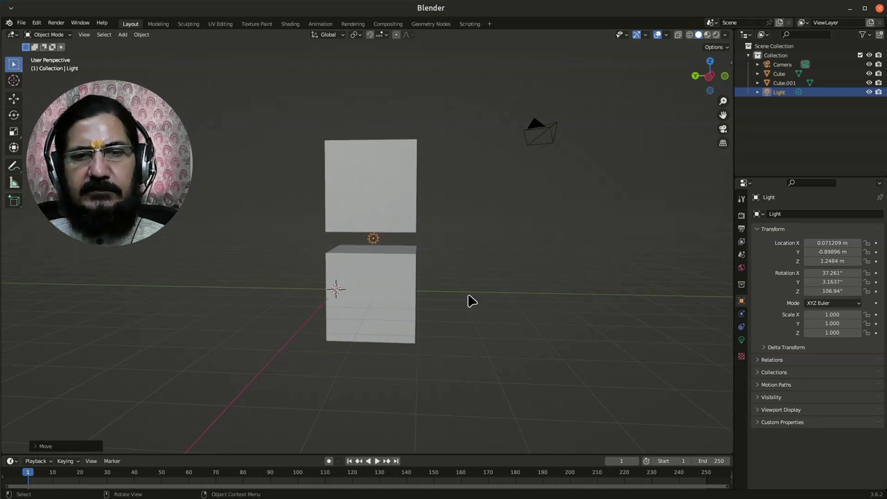